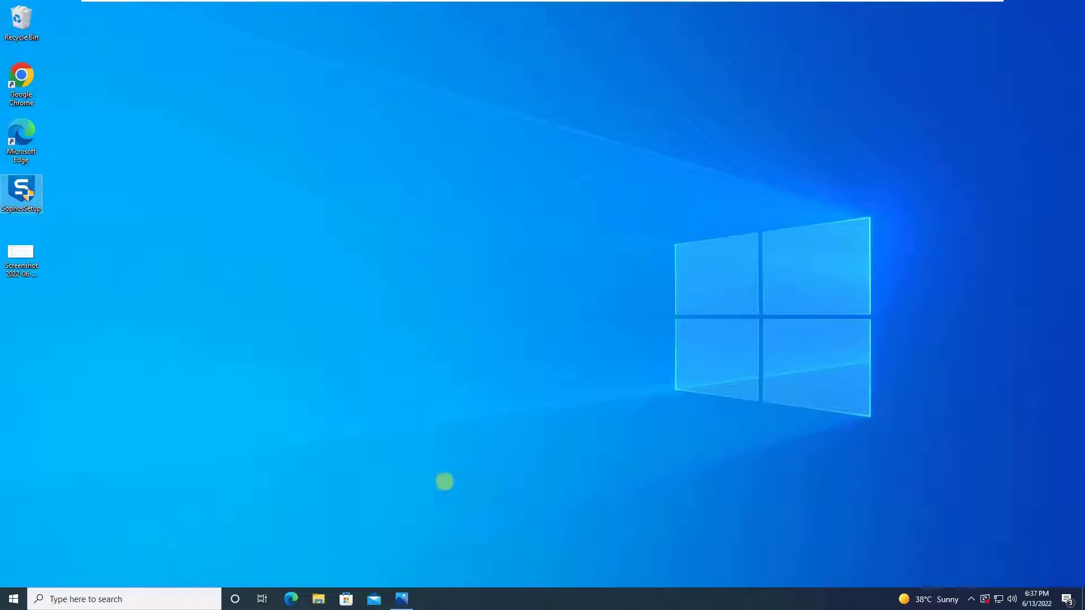
- Restore the Proxy Configuration screenshot in Photos to check the proxy host and port 8080
left_click(402, 598)
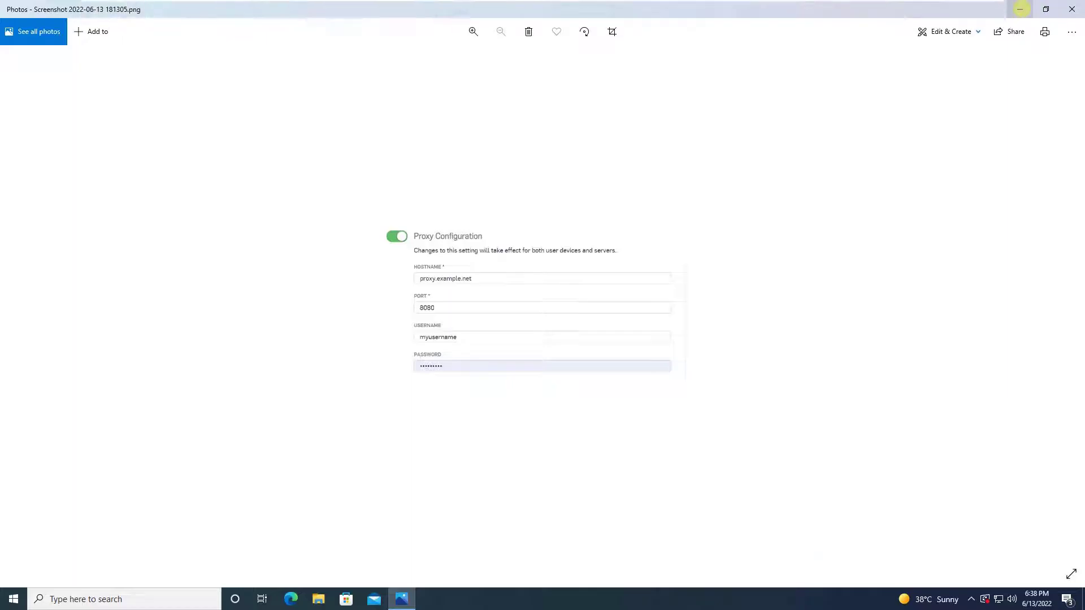
- Minimize Photos and launch Command Prompt as administrator from a Start search for cmd
left_click(1020, 9)
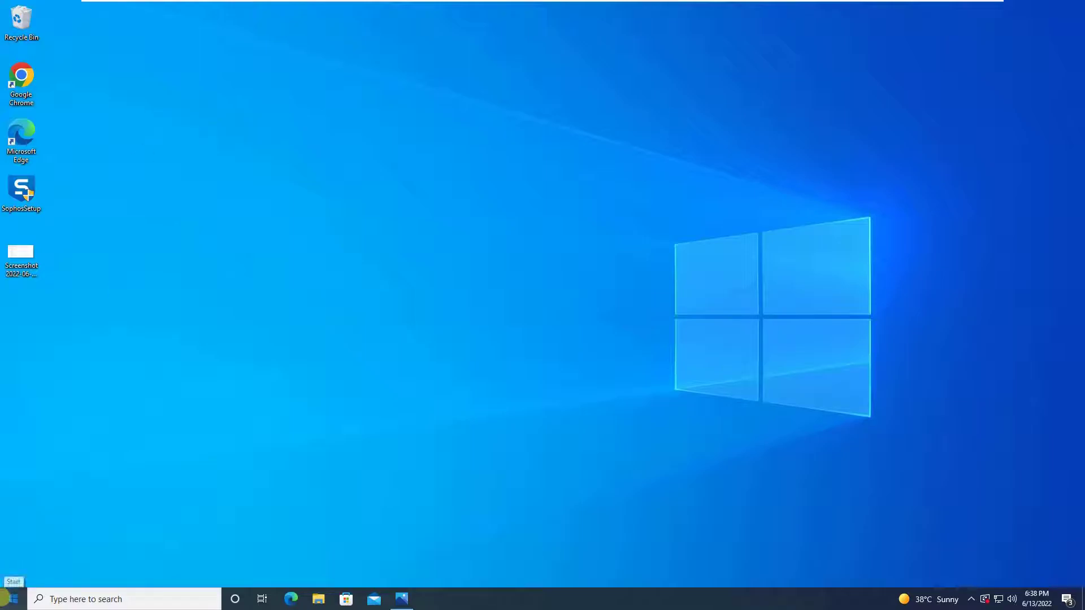
left_click(5, 598)
type("cmd")
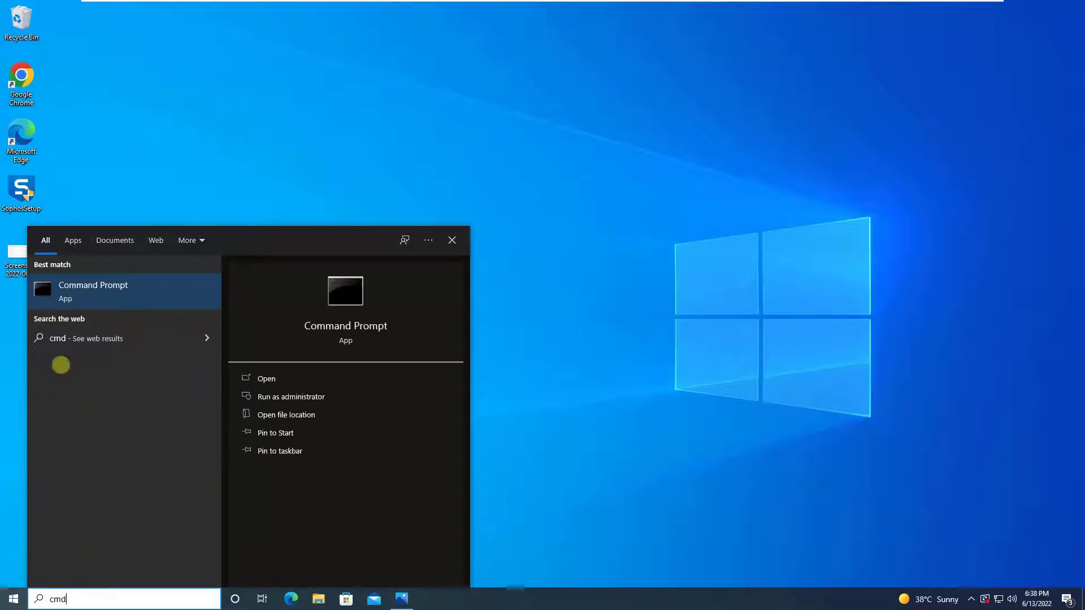
right_click(104, 298)
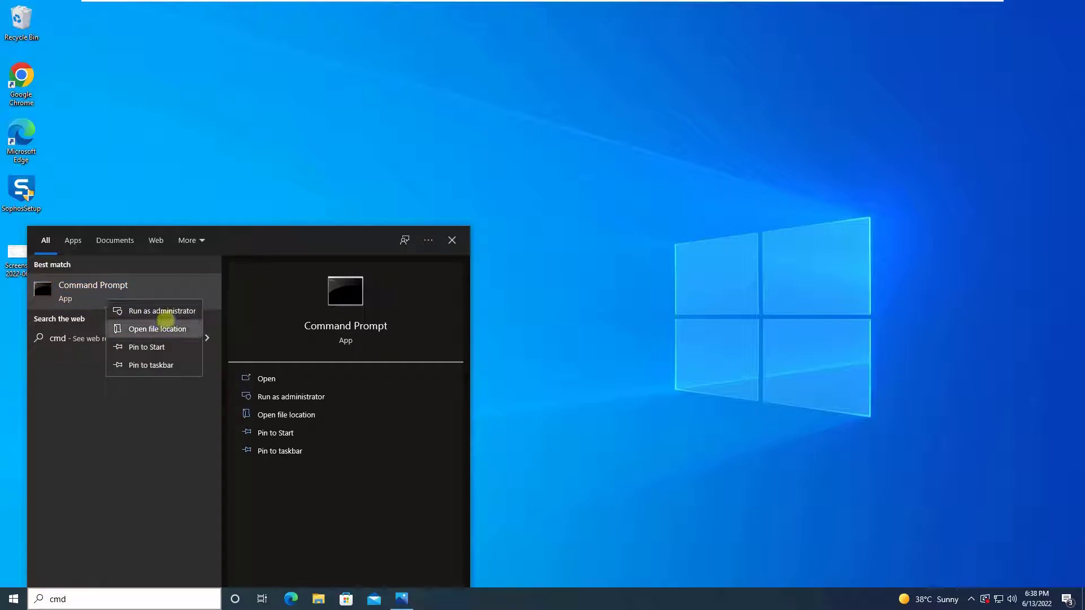
left_click(169, 312)
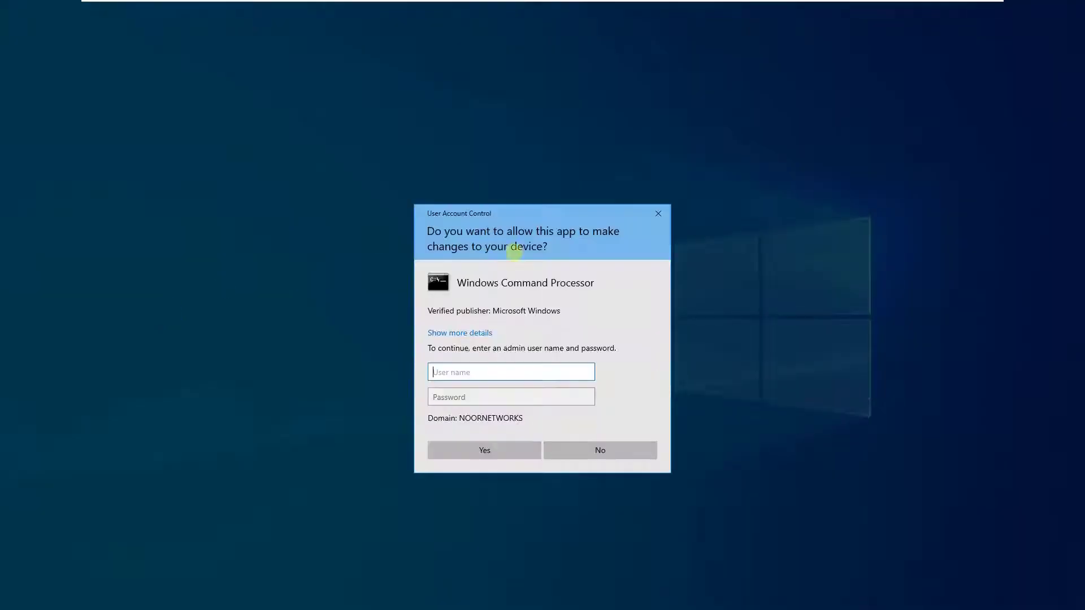
- Approve the UAC prompt with the administrator account's username and password
type("administrator")
key("Tab")
type("Password123")
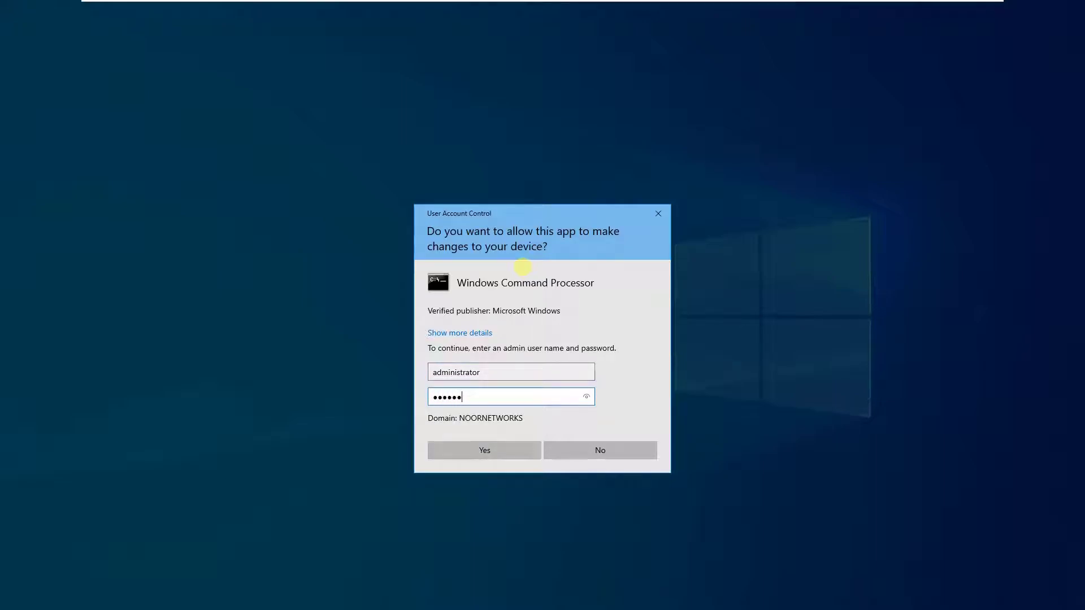
key("Return")
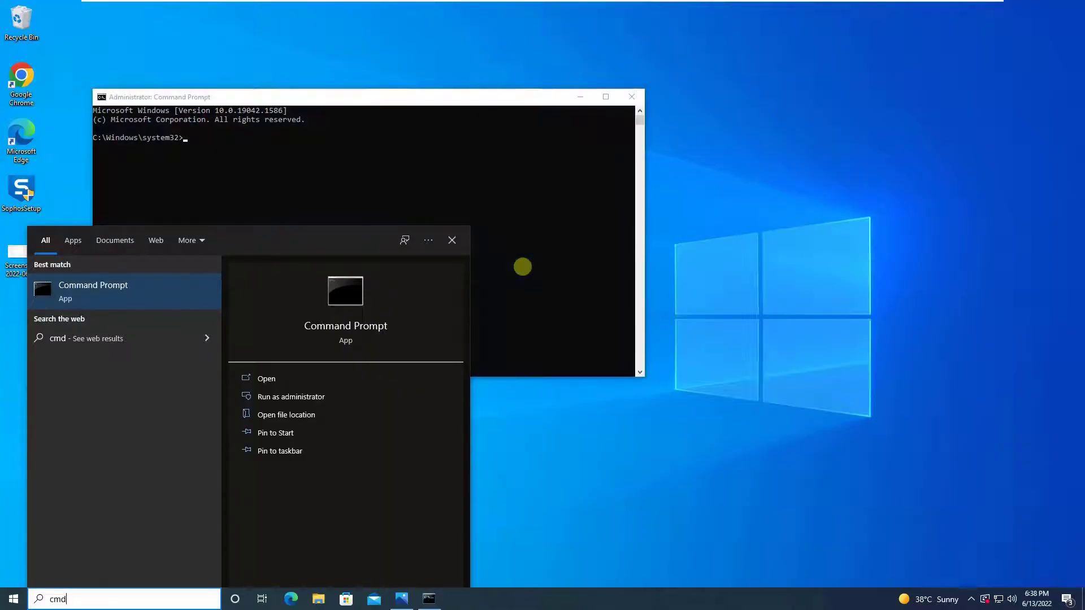
- Set the WinHTTP proxy with 'netsh winhttp set proxy 192.168.1.100:8080'
left_click(523, 266)
key("Escape")
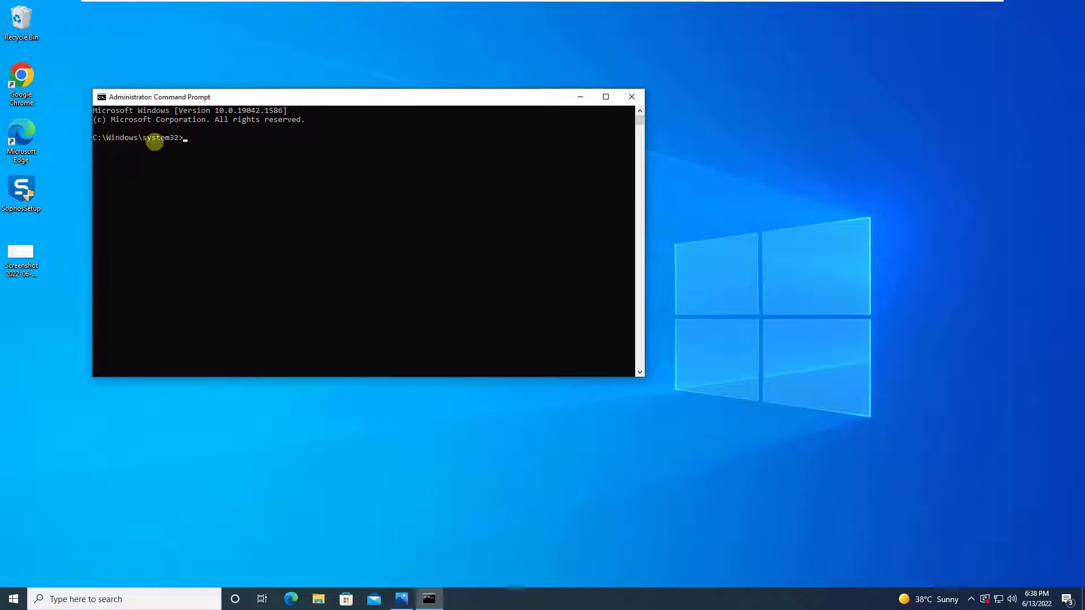
type("netsh winhttp set proxy 192.168.1.100")
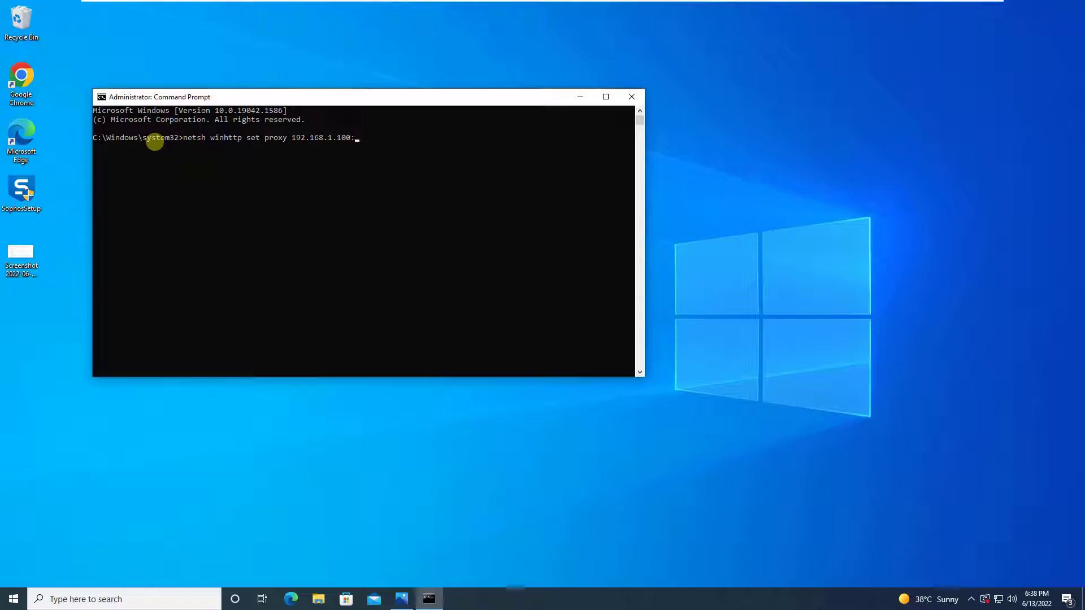
type(":8080")
key("Return")
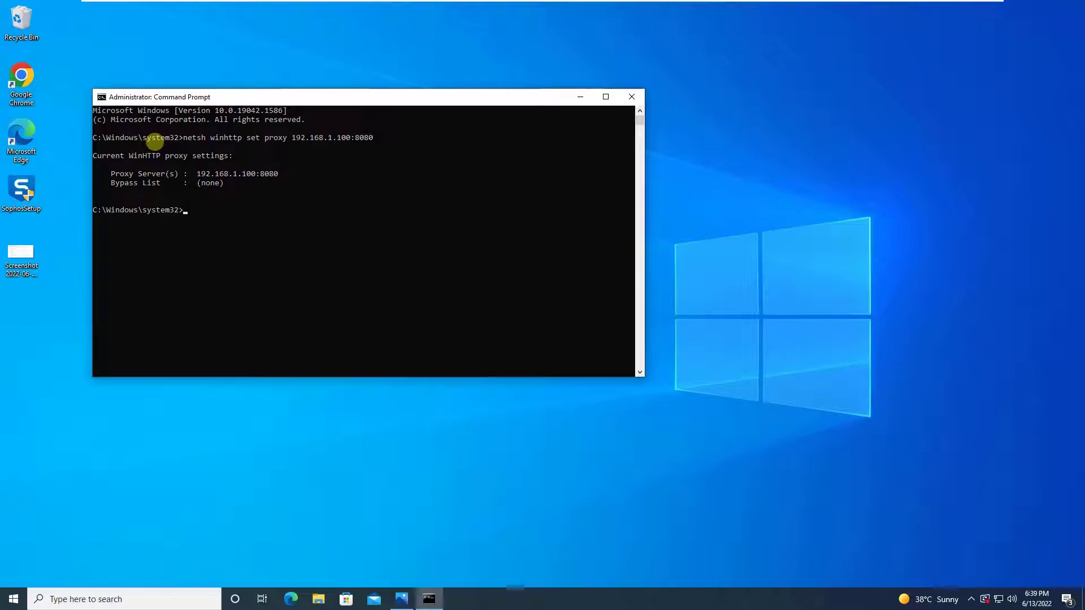
- Run the netsh show proxy command to confirm 192.168.1.100:8080 with no bypass list
type("net")
type("sh")
type(" show prox")
type("winhtt")
type("p")
key("Return")
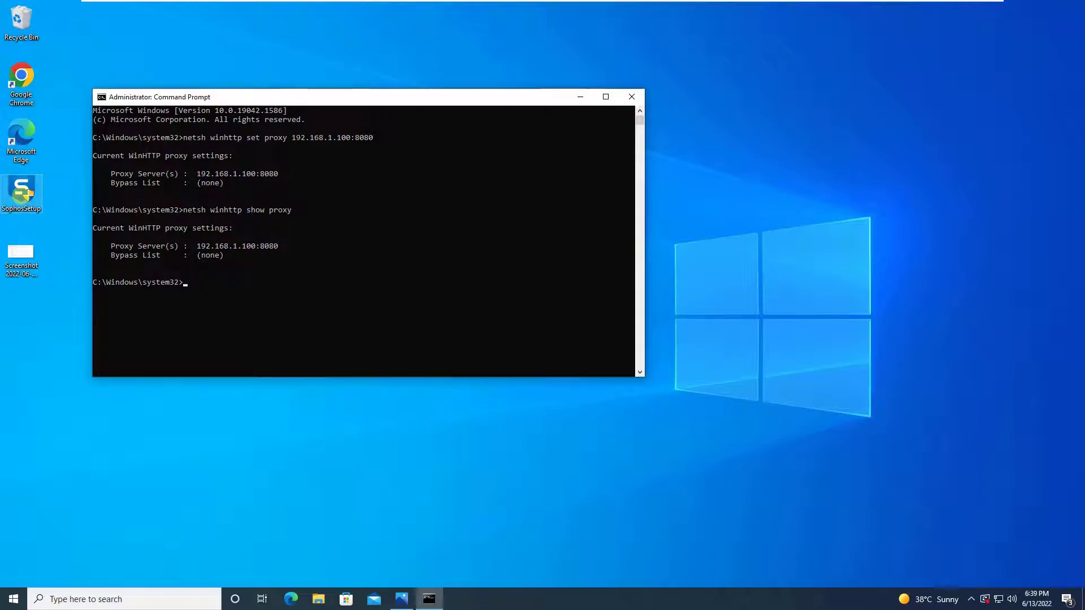
left_click(20, 192)
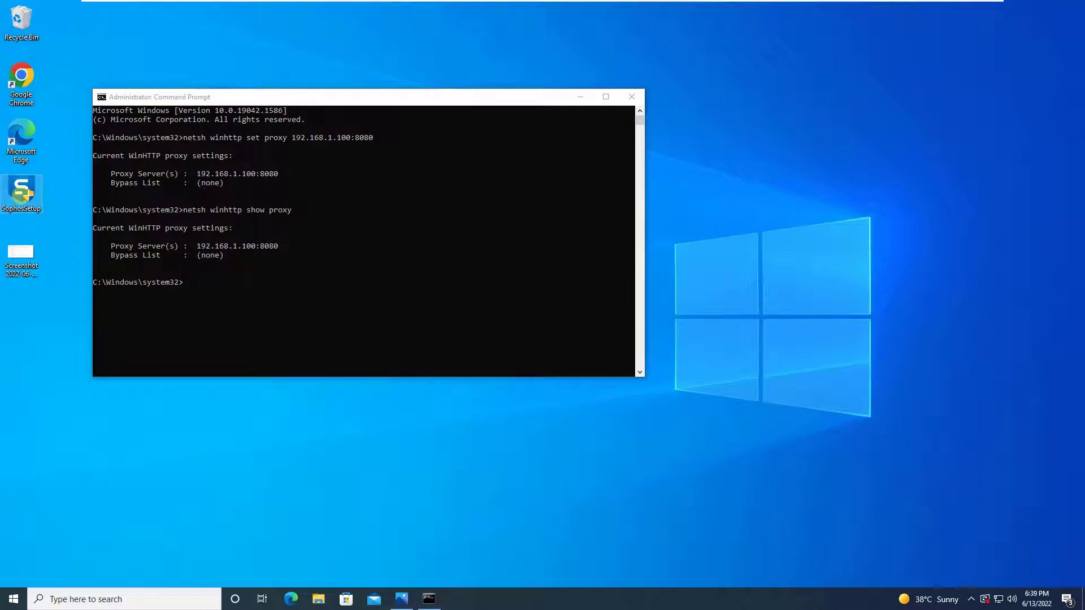
- Minimize the VMware virtual machine and bring up the host's administrator Command Prompt
mouse_move(821, 5)
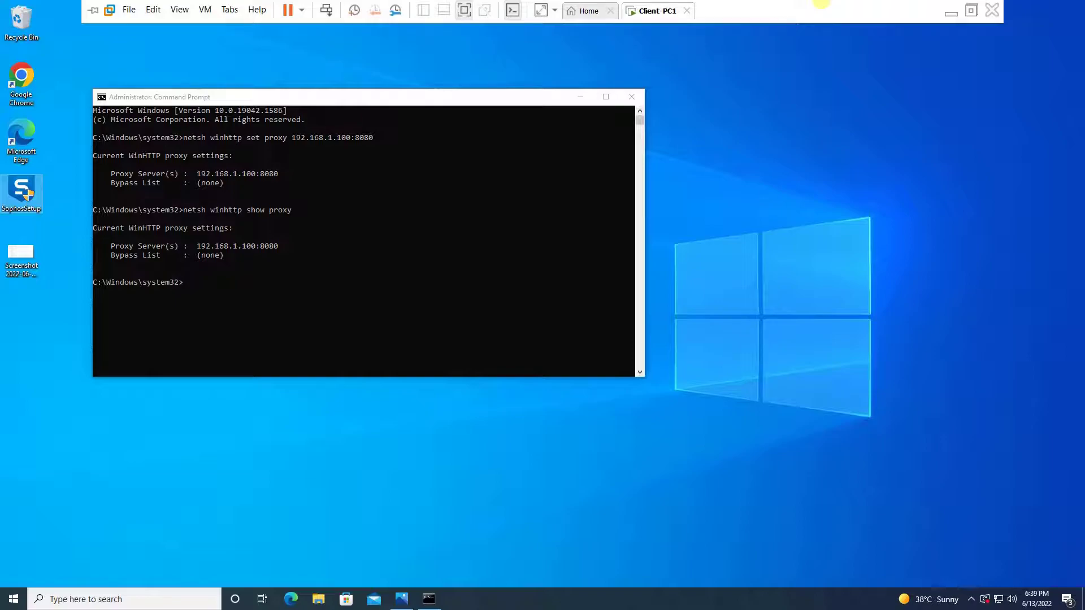
left_click(948, 12)
left_click(760, 594)
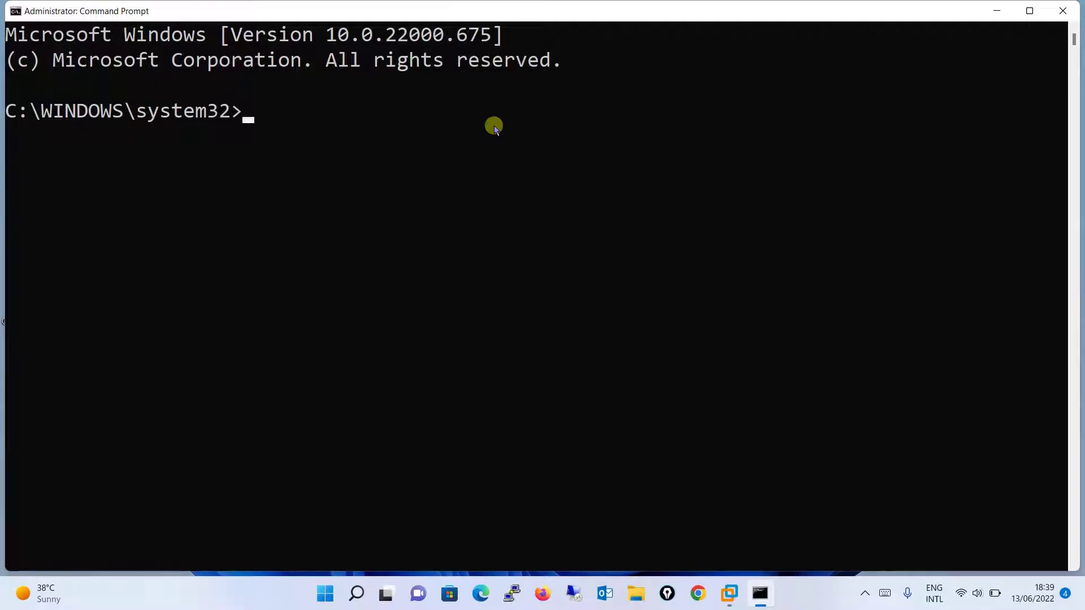
- Change the working folder to c:\Windows\SysWOW64 using Tab completion
type("cd c:\\win")
key("Tab")
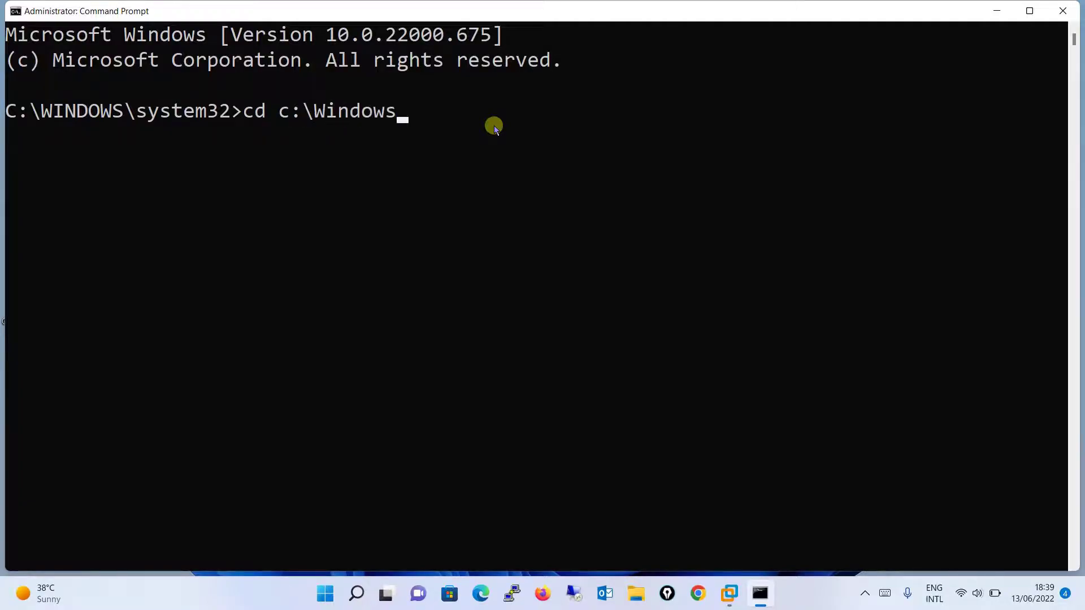
type("\\sysw")
key("Tab")
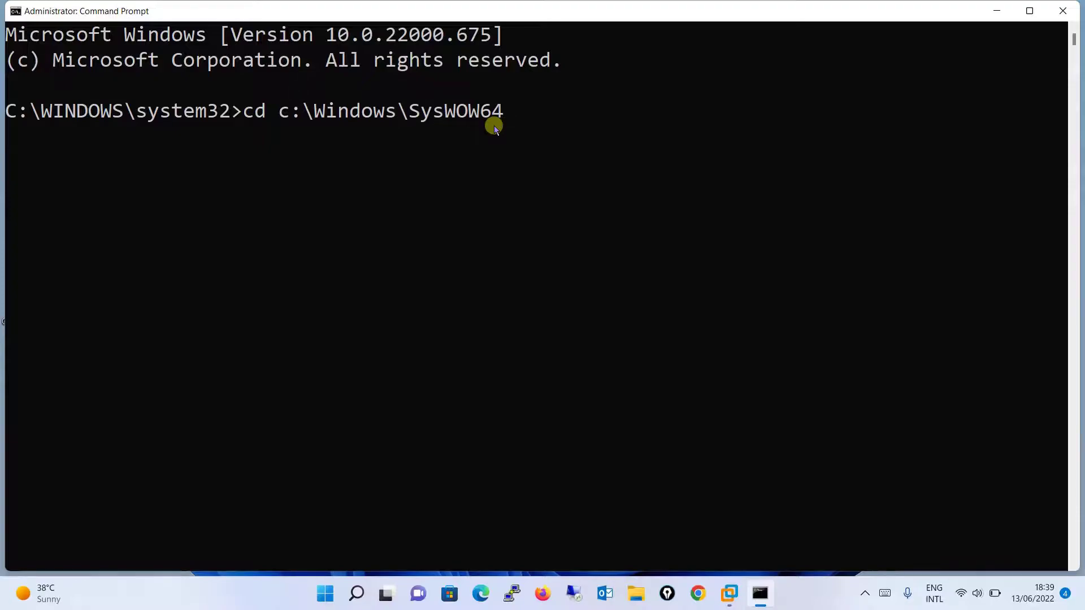
key("Return")
- Type 'netsh winhttps set proxy 192.168.1.100:8080' without running it
type("nets")
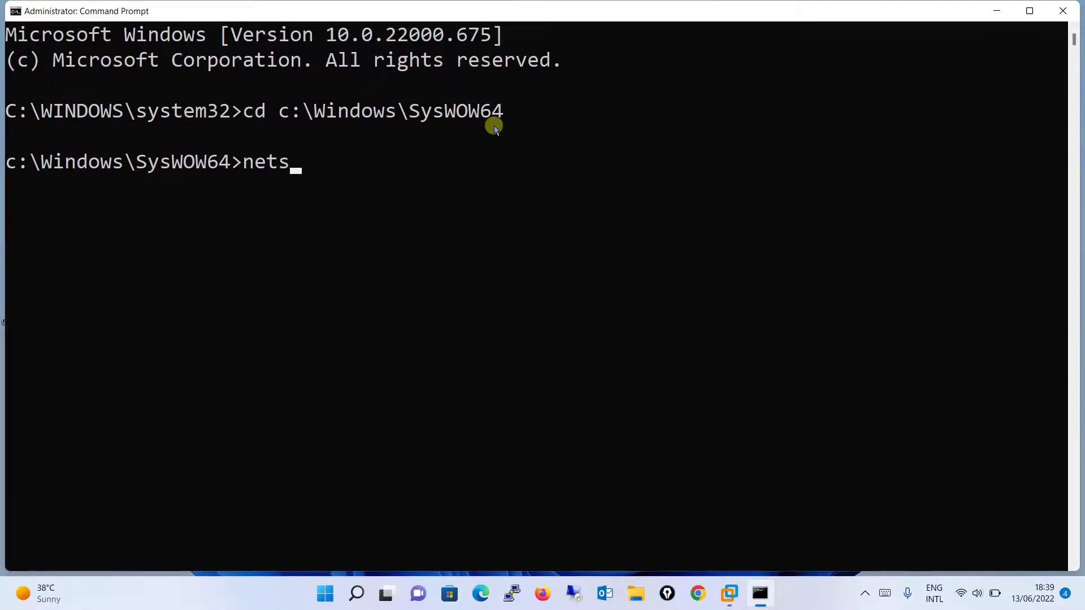
type("h winh")
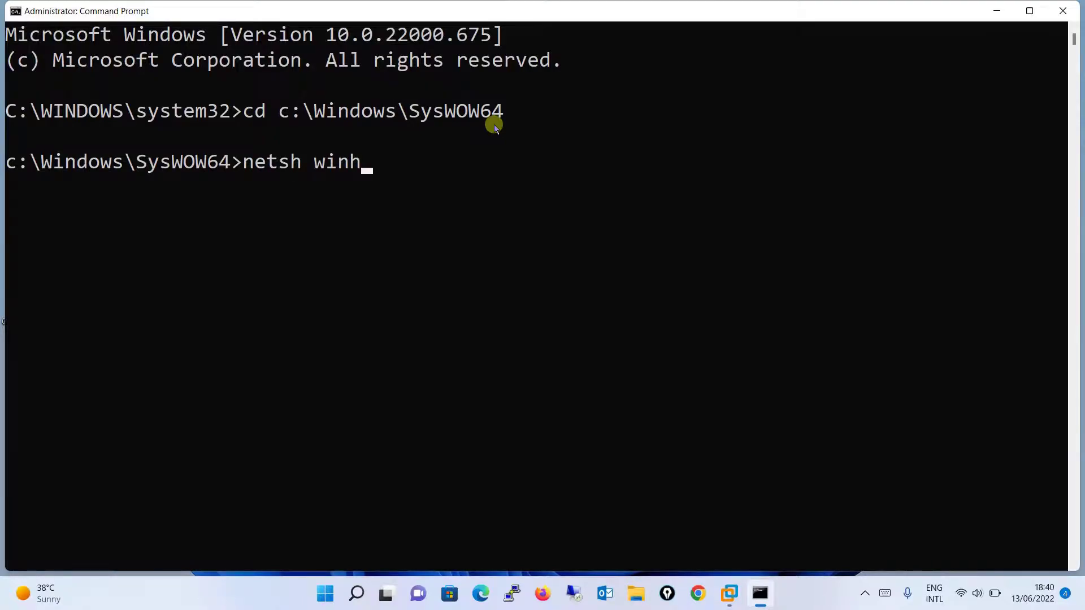
key("BackSpace")
type("https set")
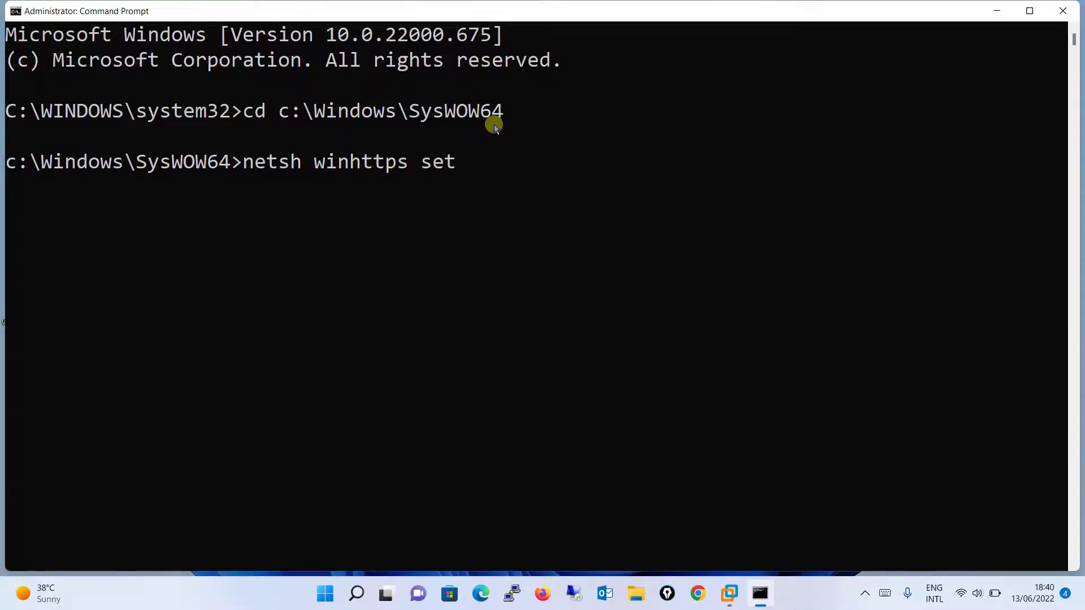
type(" proxy 192.168.1")
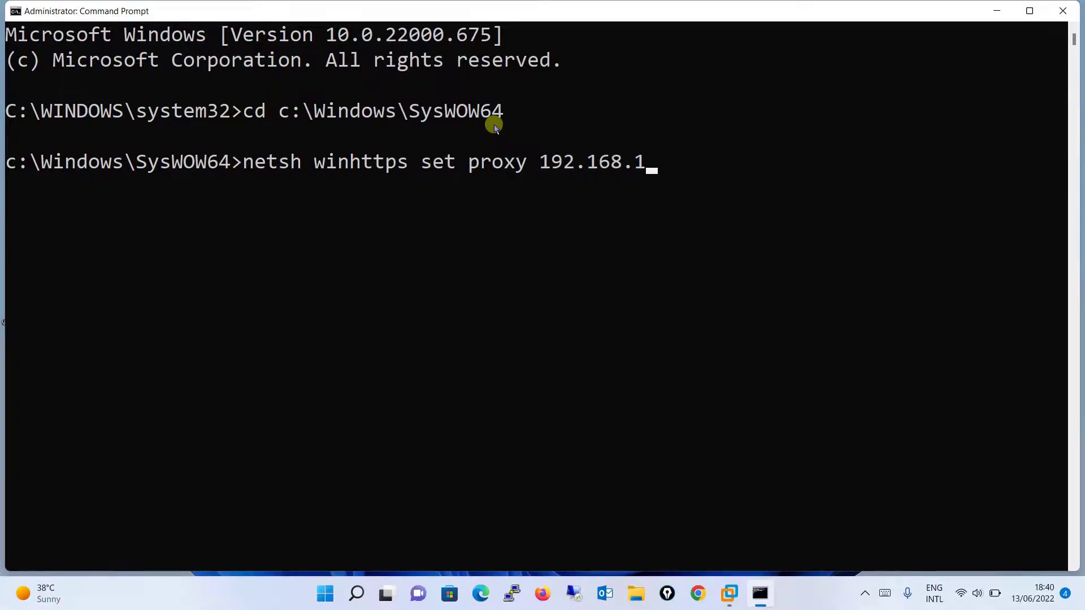
type("00:8080")
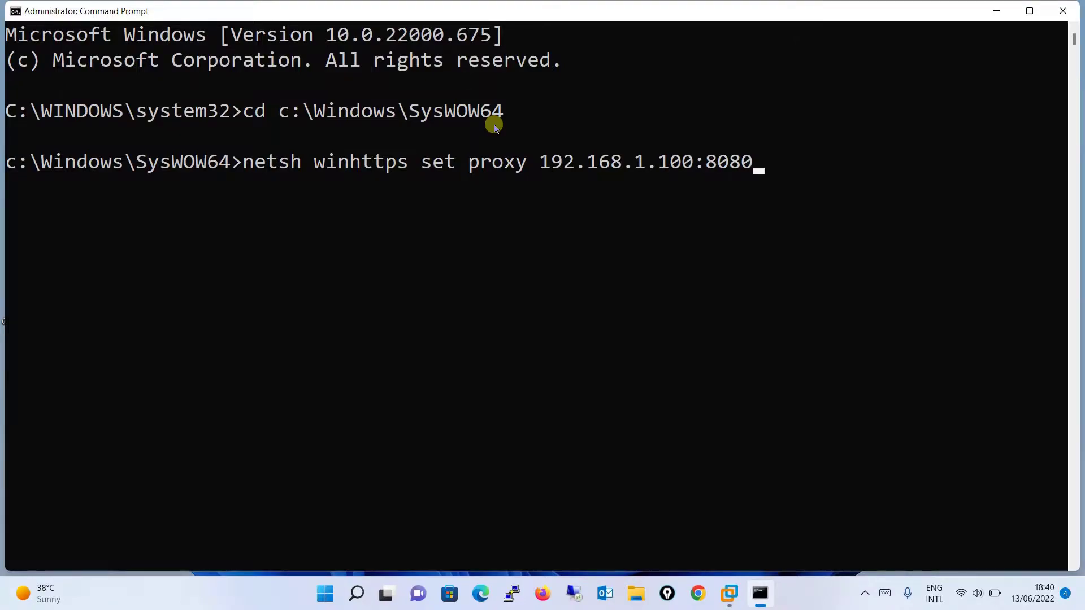
left_click(813, 600)
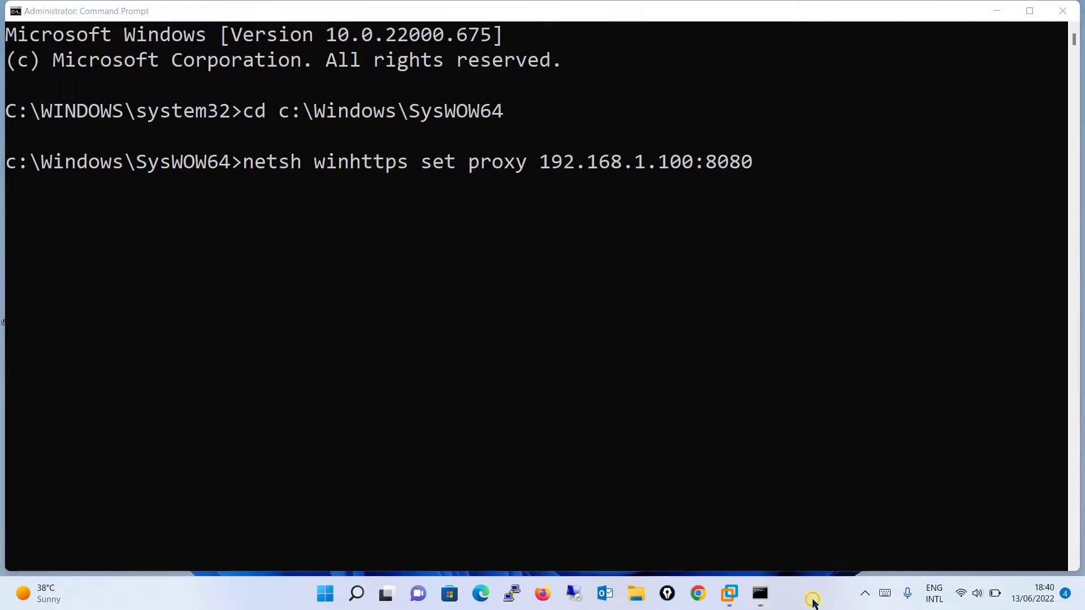